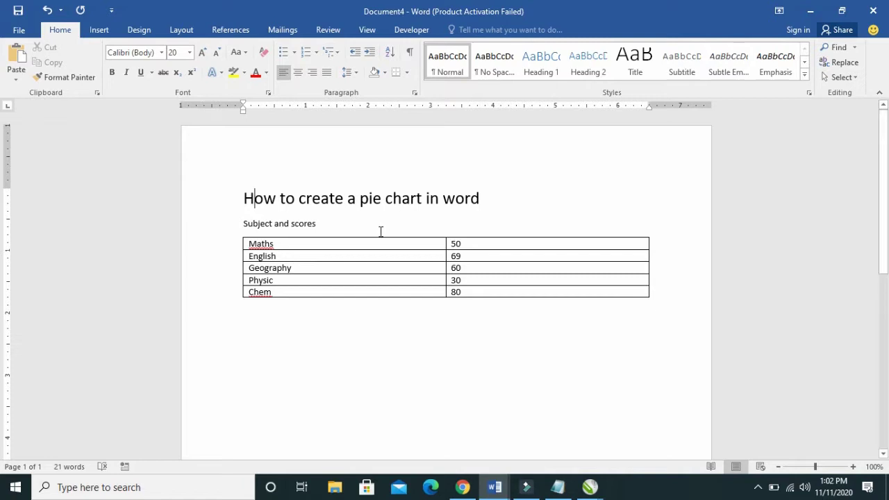
pyautogui.moveTo(325, 243); pyautogui.dragTo(475, 292)
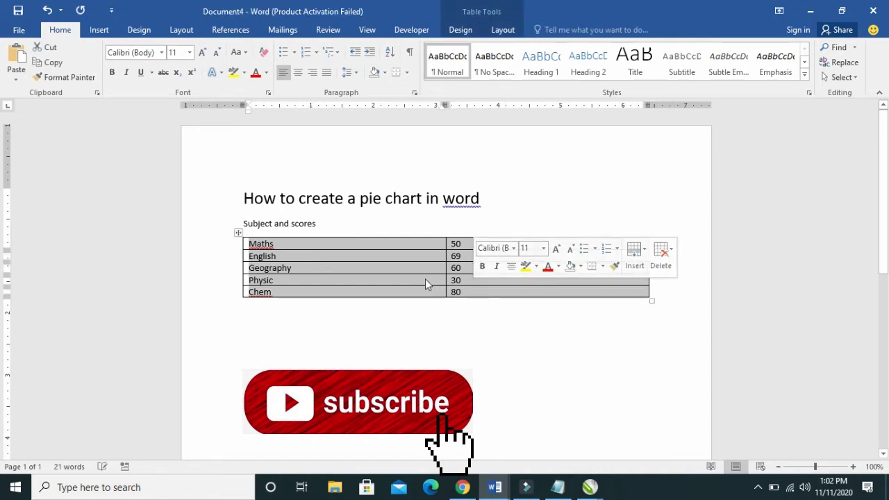
pyautogui.click(374, 259)
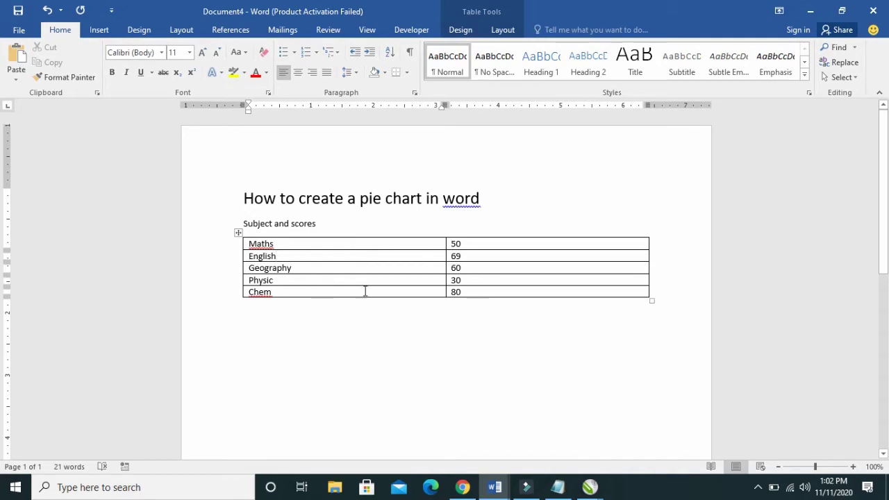
# Insert a standard pie chart on a new line below the subject and scores table
pyautogui.click(496, 309)
pyautogui.press('Return')
pyautogui.press('Return')
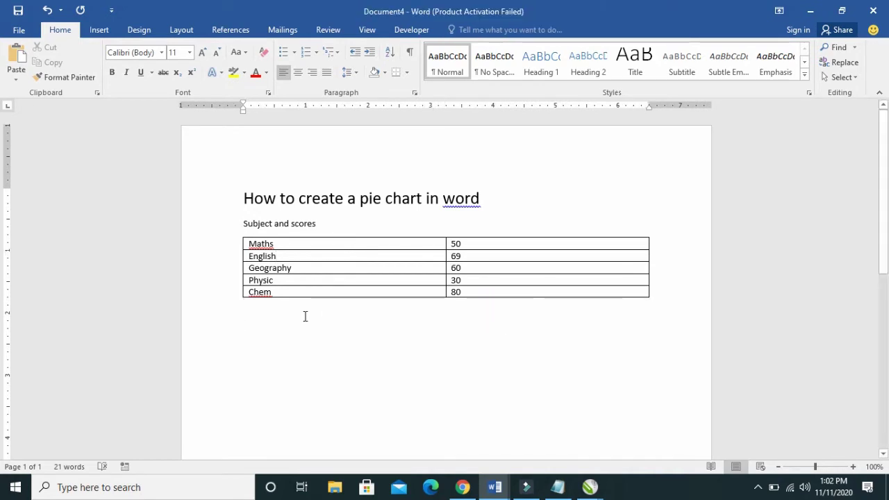
pyautogui.click(99, 30)
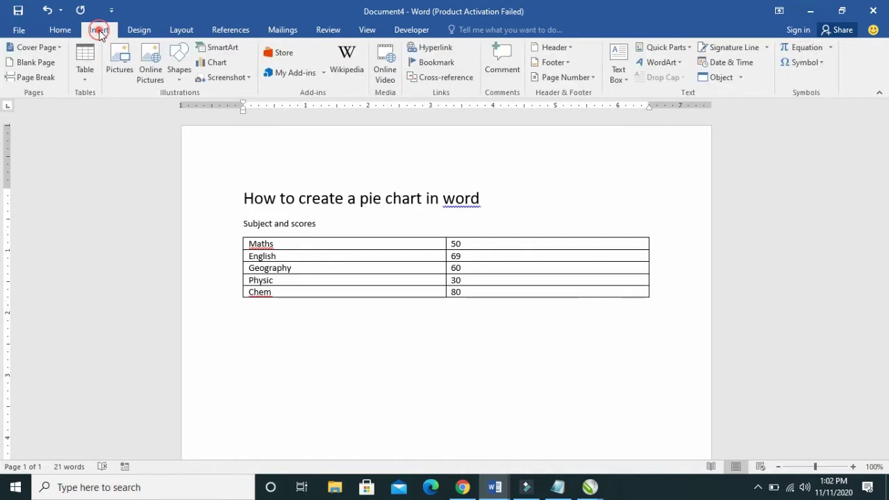
pyautogui.click(215, 62)
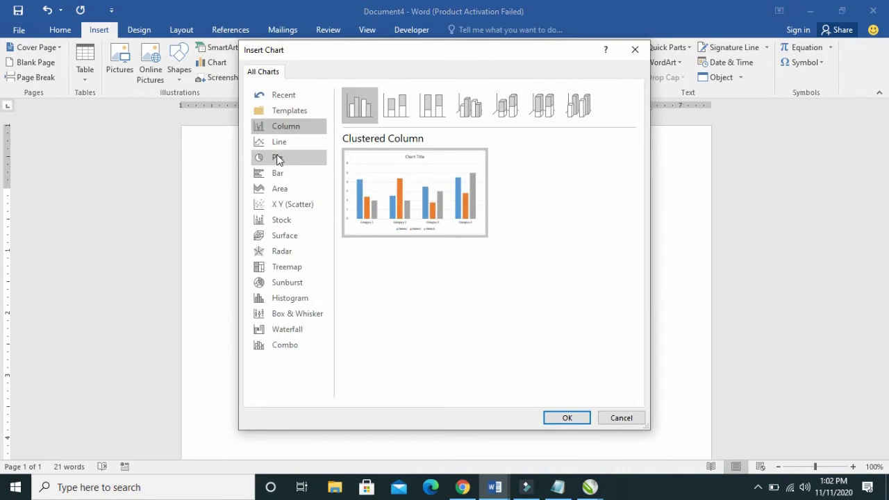
pyautogui.click(278, 159)
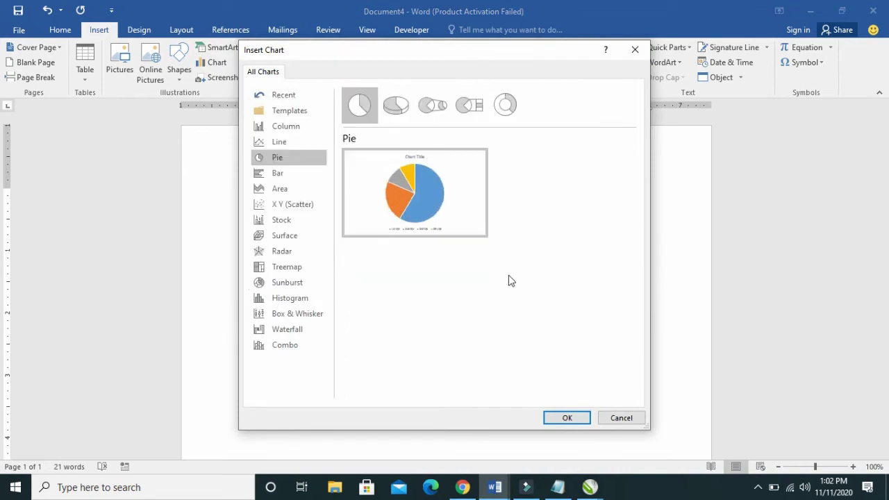
pyautogui.click(566, 418)
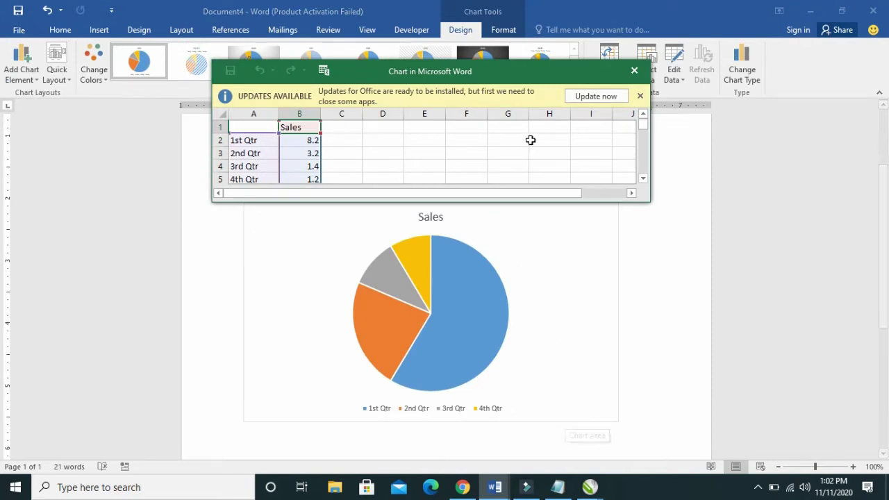
# Move the chart's data sheet clear of the pie chart preview and rename the Sales column header as Score
pyautogui.moveTo(515, 74); pyautogui.dragTo(765, 146)
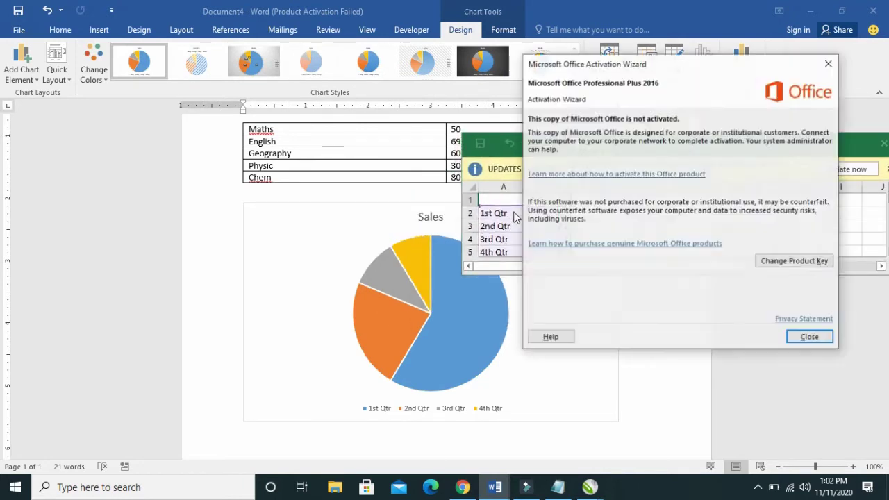
pyautogui.click(829, 63)
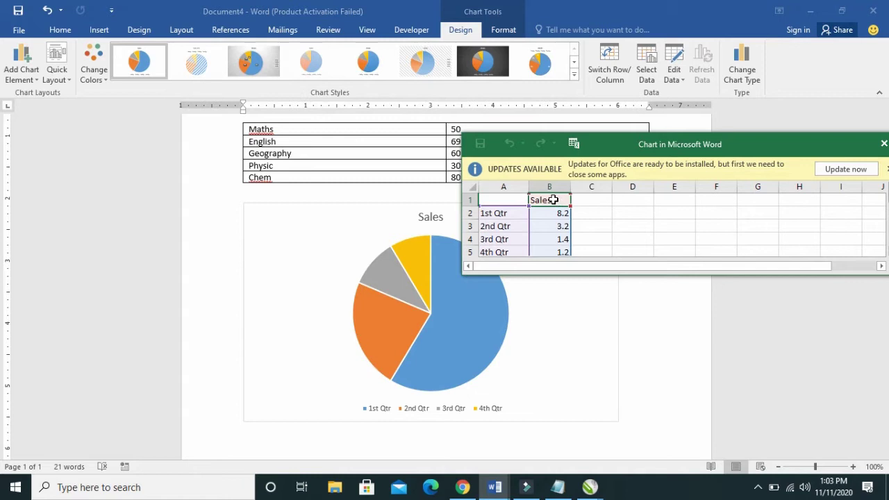
pyautogui.doubleClick(556, 201)
pyautogui.press('BackSpace')
pyautogui.press('BackSpace')
pyautogui.press('BackSpace')
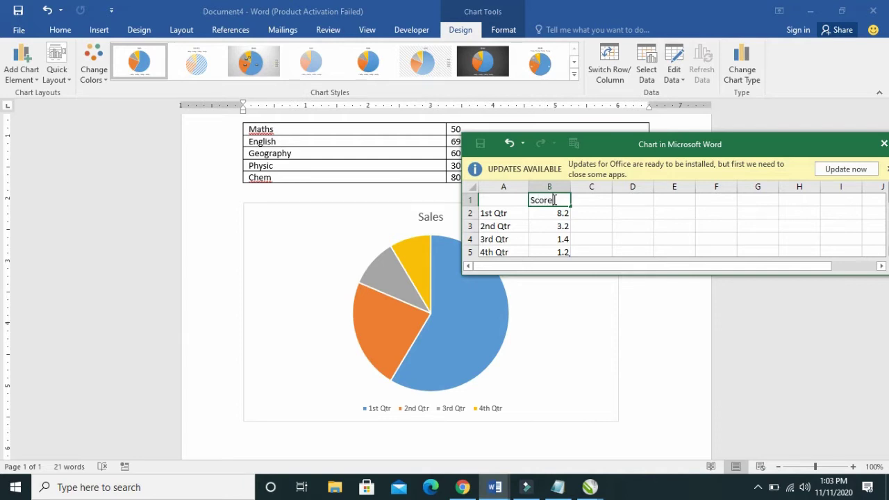
# Replace the first data row's category with Maths and set its score to 50
pyautogui.click(518, 215)
pyautogui.doubleClick(512, 214)
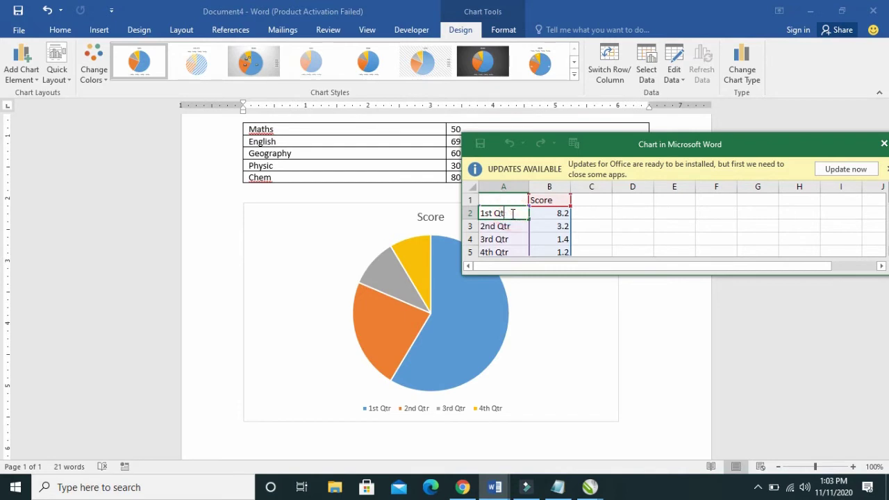
pyautogui.press('BackSpace')
pyautogui.press('BackSpace')
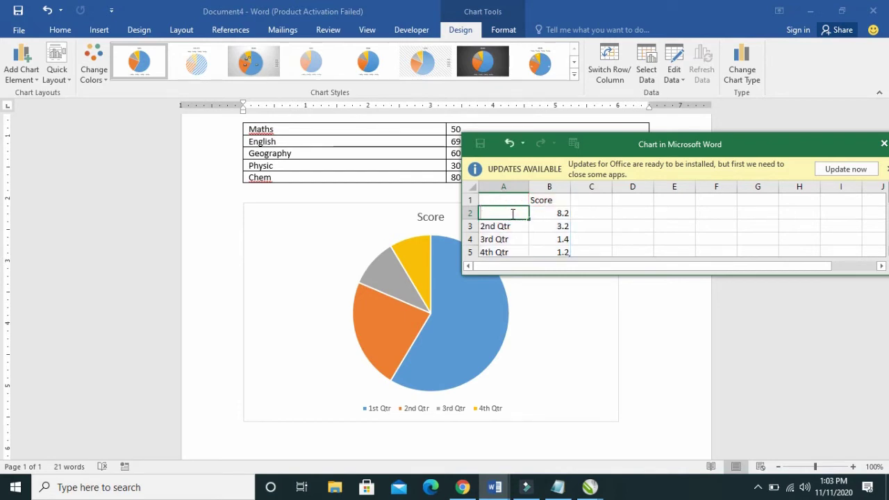
pyautogui.write('Maths')
pyautogui.press('Tab')
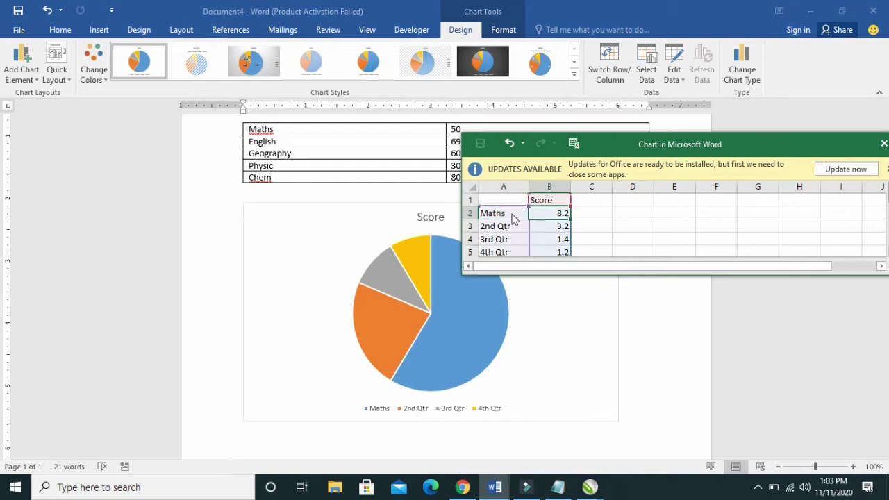
pyautogui.write('50')
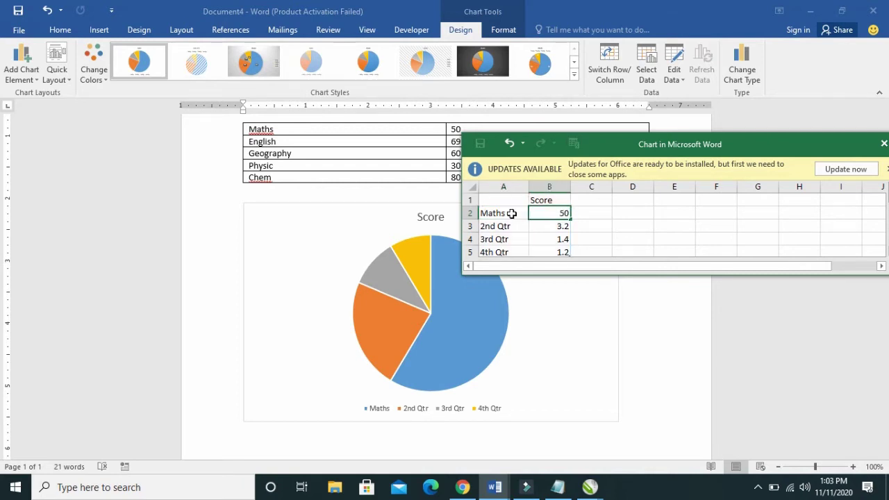
pyautogui.press('Return')
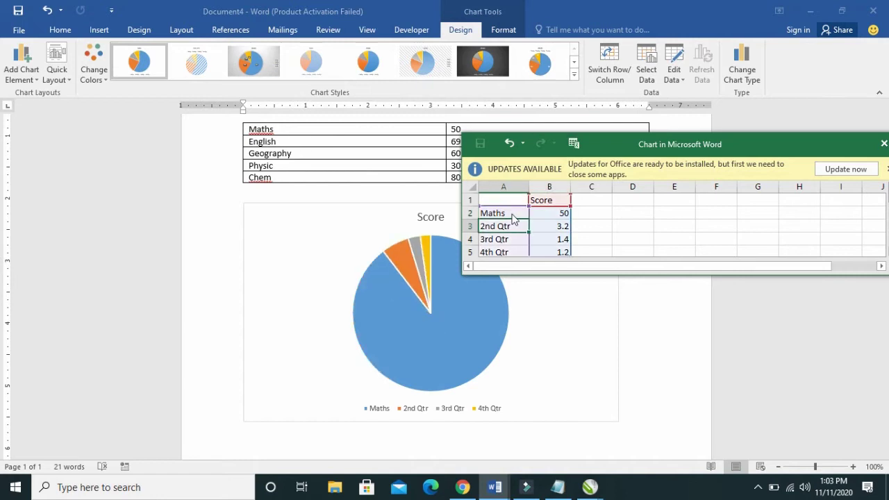
# Fill the second and third data rows with English at 69 and Geography at 60
pyautogui.write('English')
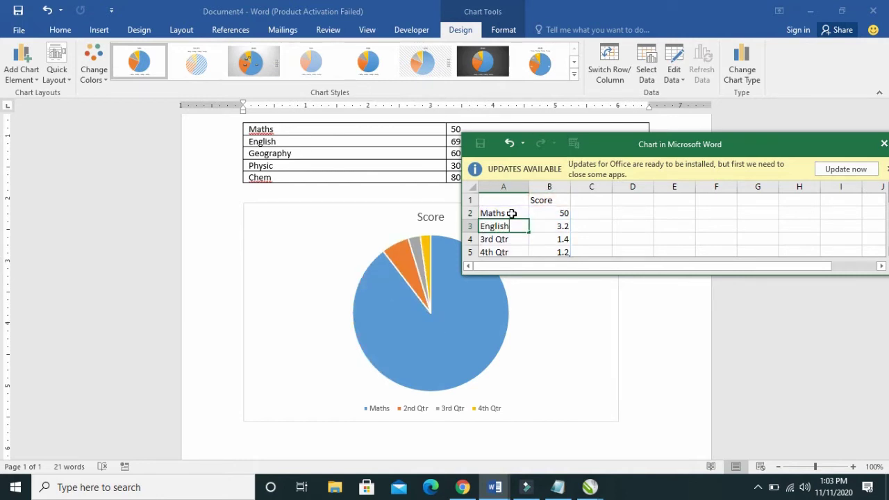
pyautogui.press('Tab')
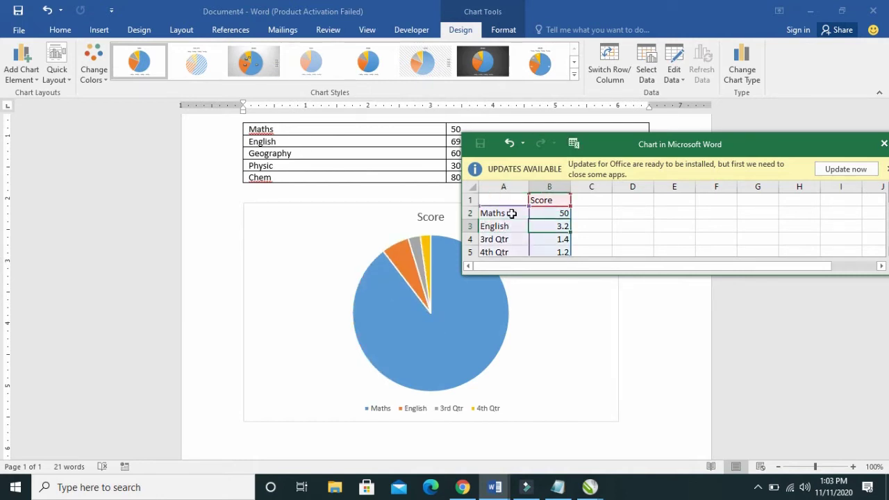
pyautogui.write('68')
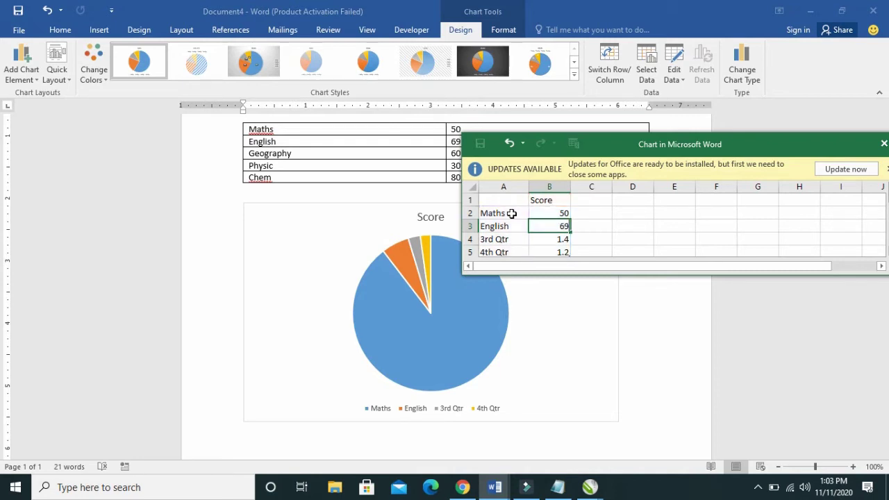
pyautogui.press('Return')
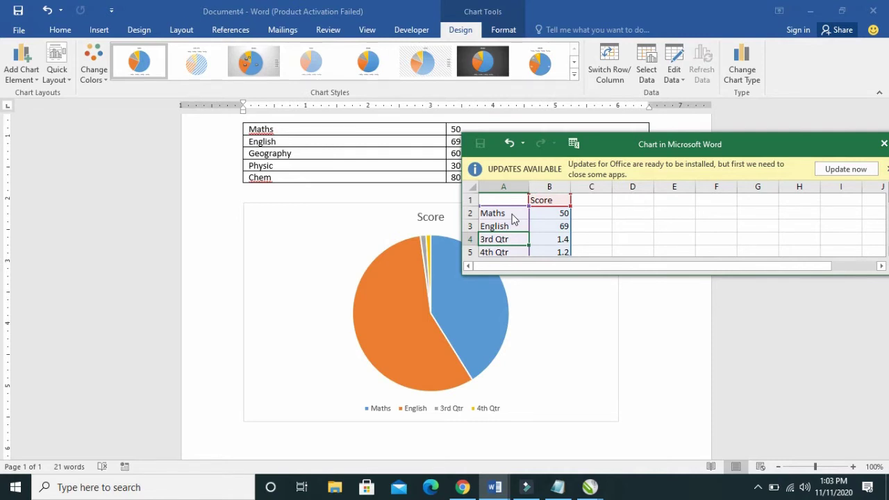
pyautogui.write('Geography')
pyautogui.press('Return')
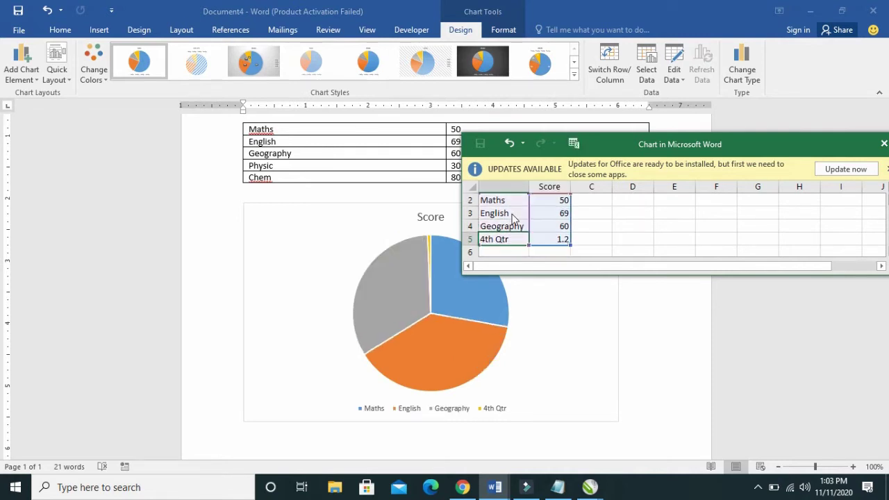
# Fill rows 5 and 6 of the chart data with Physic at 30 and Chem at 80
pyautogui.write('Physic')
pyautogui.press('Tab')
pyautogui.write('30')
pyautogui.press('Return')
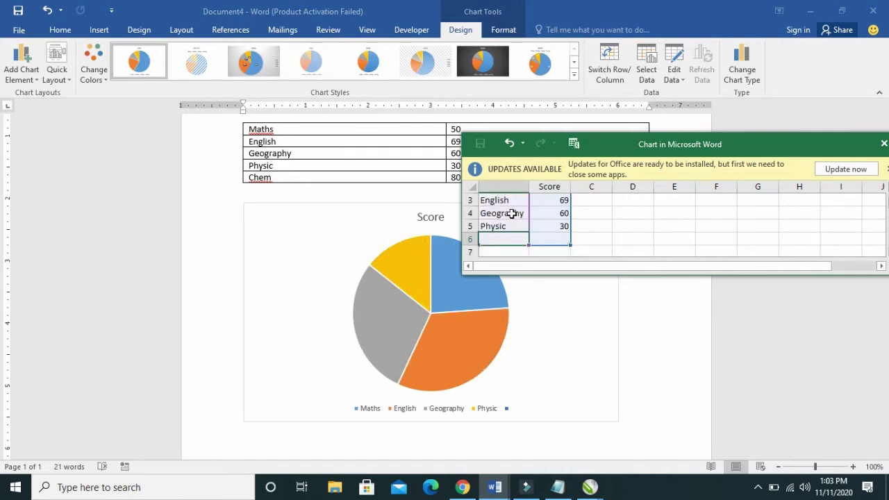
pyautogui.write('Chem')
pyautogui.press('Tab')
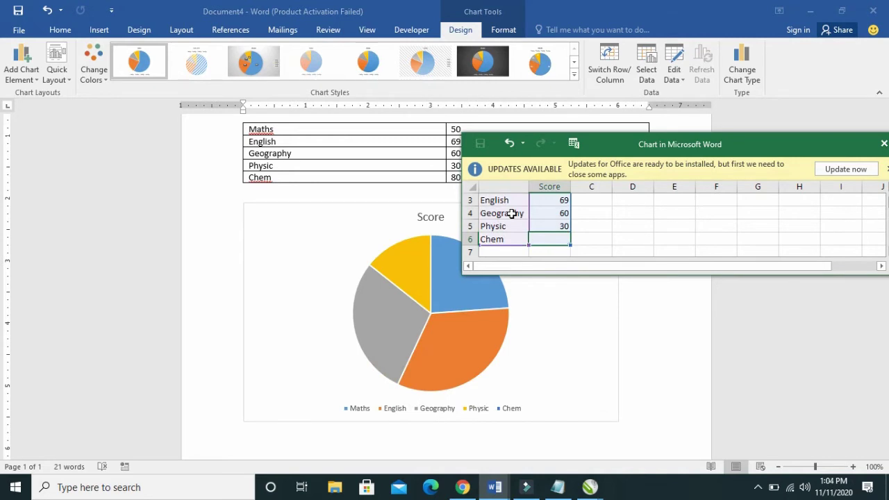
pyautogui.write('80')
pyautogui.press('Return')
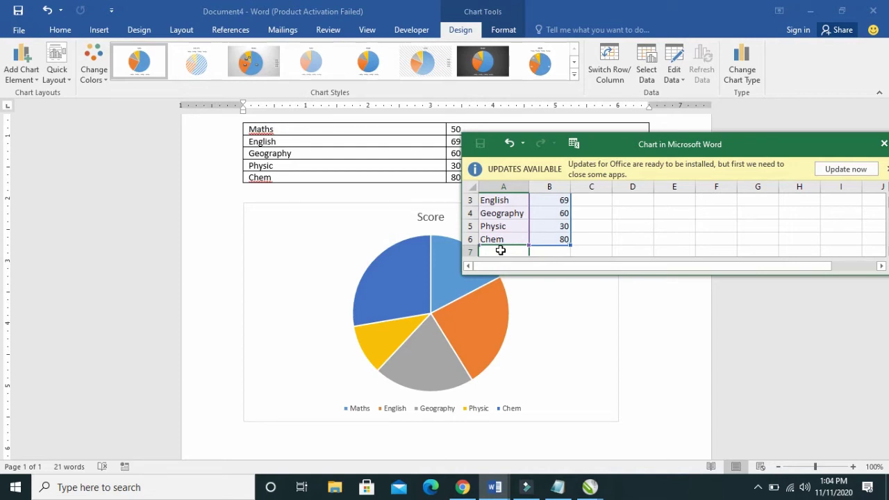
# Add a Computer row with a score of 92 to the chart data and close the data sheet
pyautogui.write('Com')
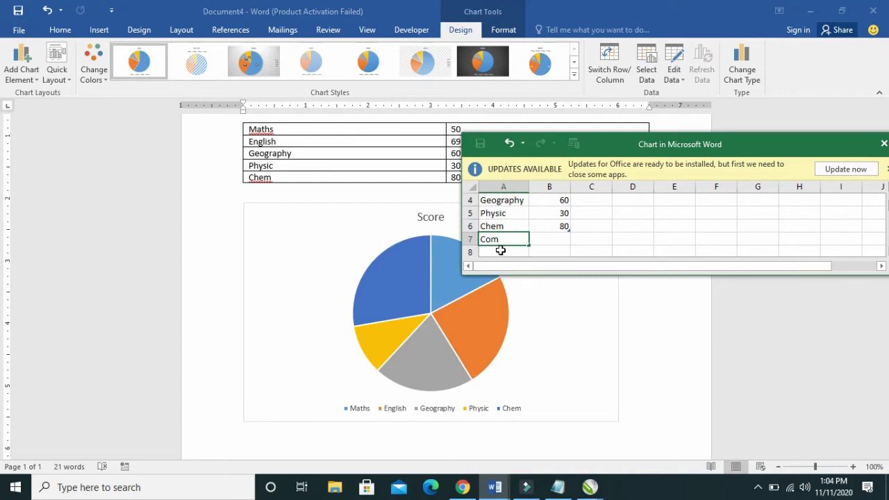
pyautogui.write('puter')
pyautogui.press('Tab')
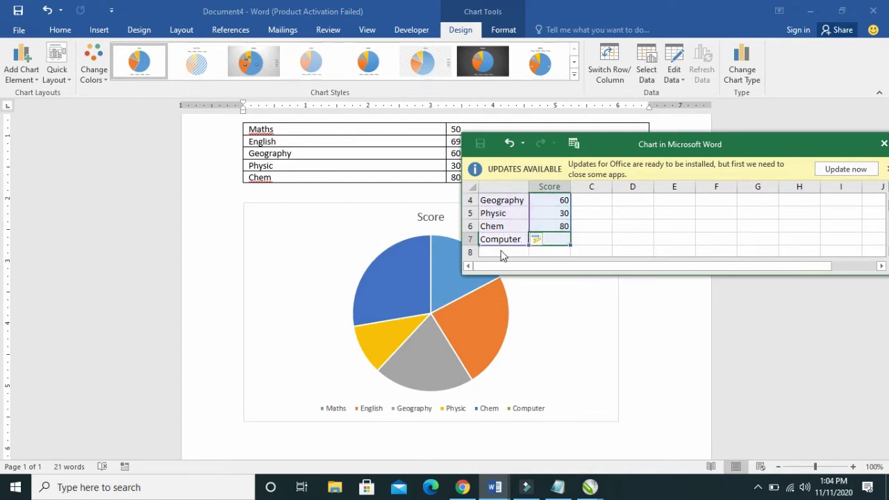
pyautogui.write('92')
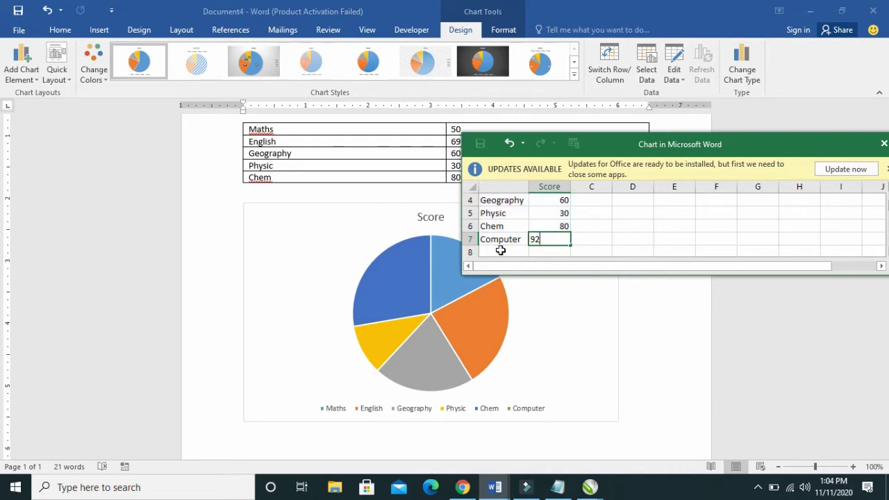
pyautogui.click(588, 237)
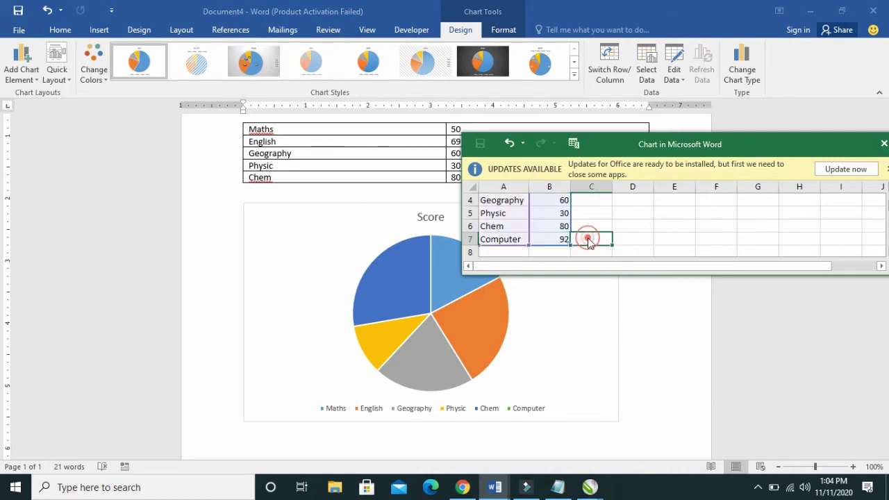
pyautogui.click(884, 144)
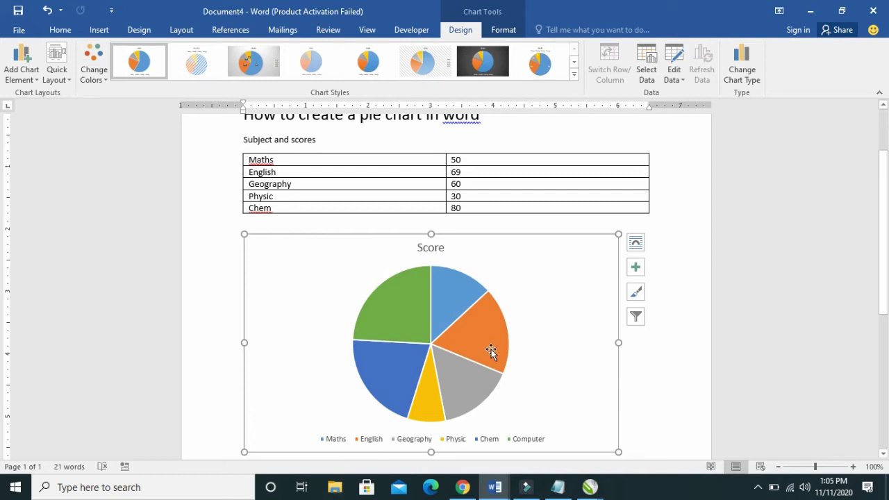
# Apply the chart style with the dark grey gradient background to the pie chart
pyautogui.moveTo(490, 351)
pyautogui.click(502, 287)
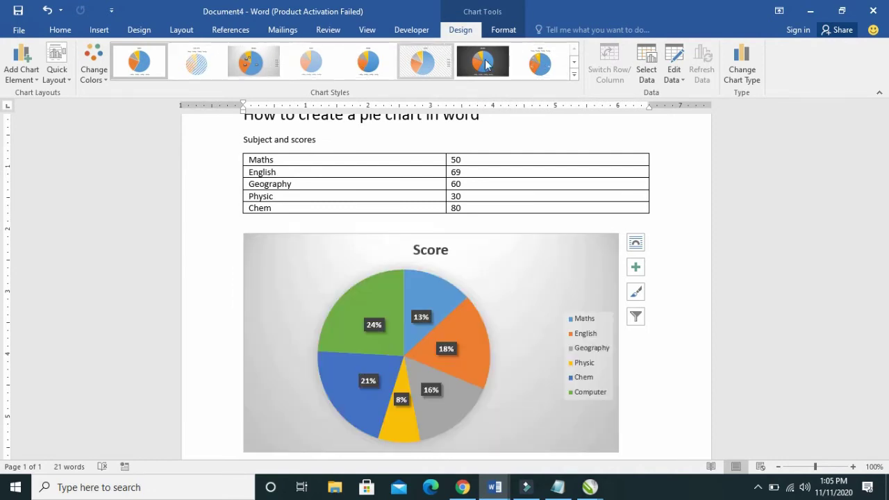
pyautogui.click(575, 76)
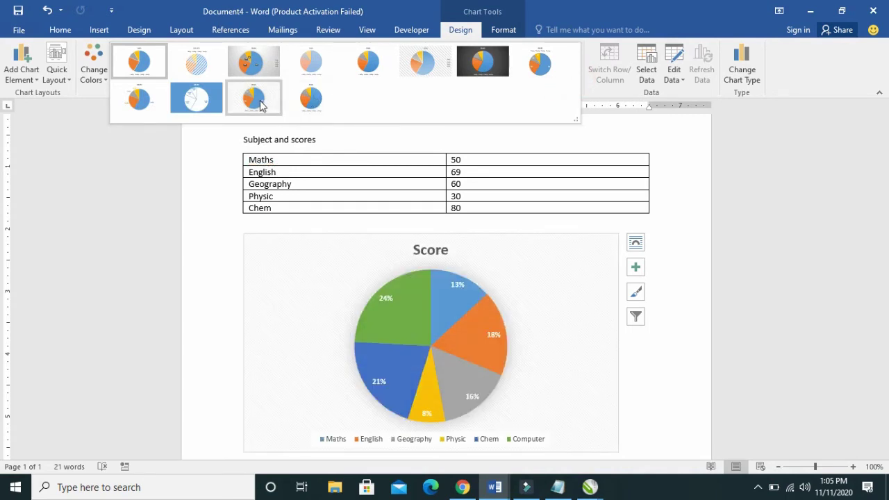
pyautogui.click(499, 65)
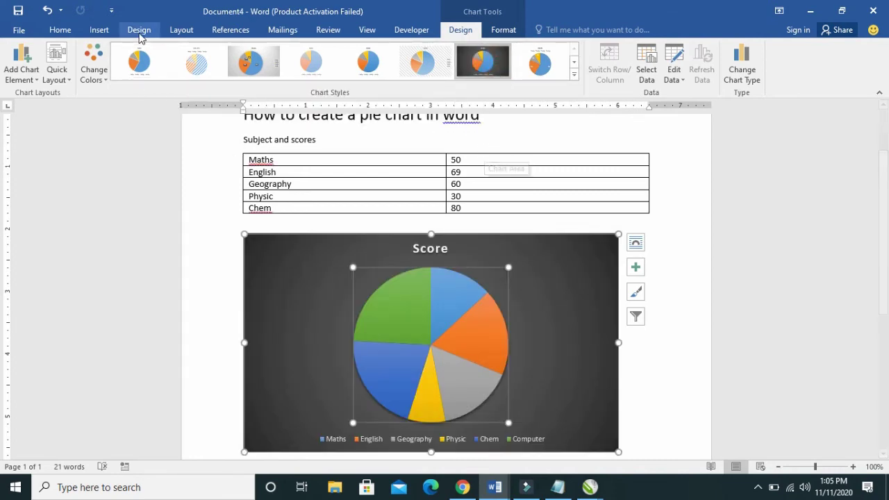
# Apply the quick layout with a chart title, percentage labels on the slices and a legend on the right side
pyautogui.click(66, 81)
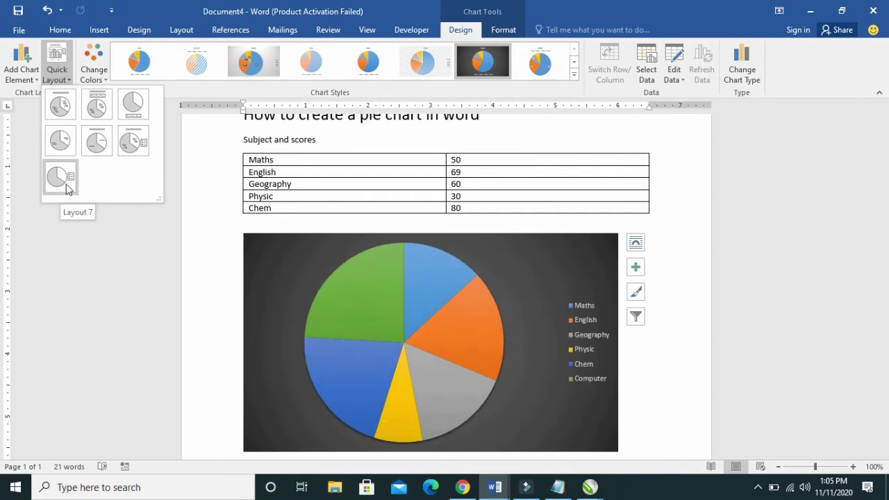
pyautogui.click(128, 143)
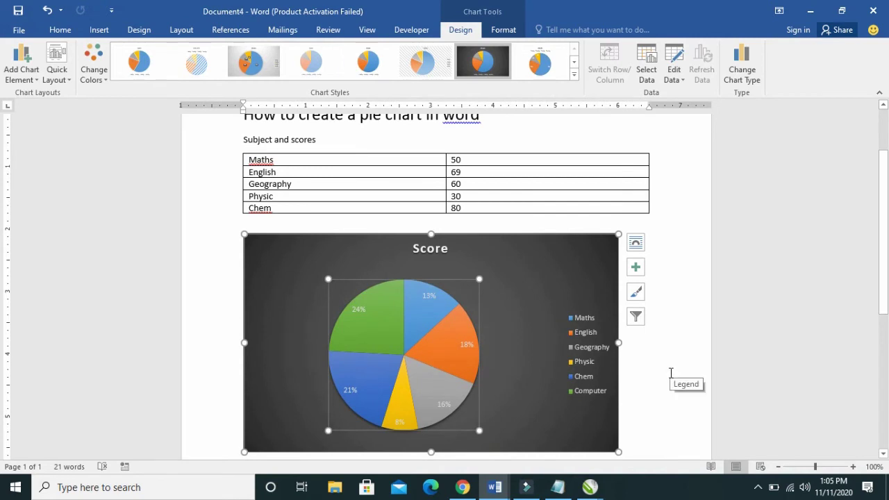
pyautogui.click(727, 354)
pyautogui.scroll(-1, 727, 353)
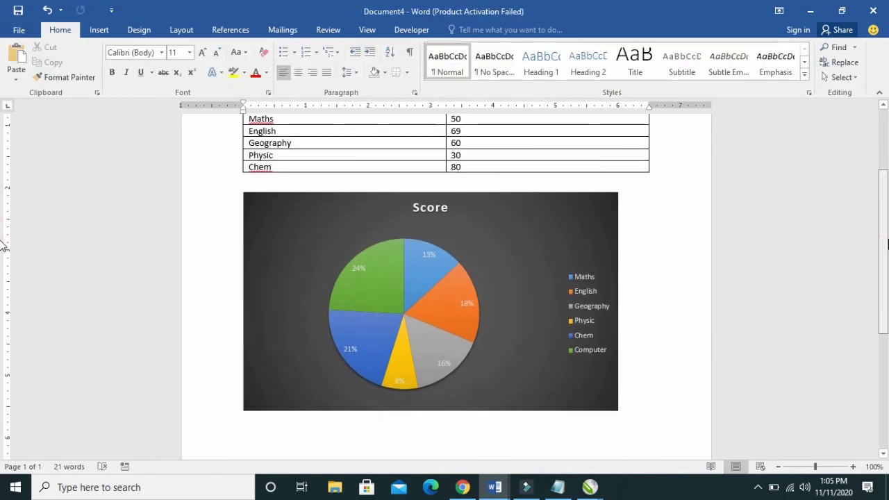
pyautogui.click(536, 256)
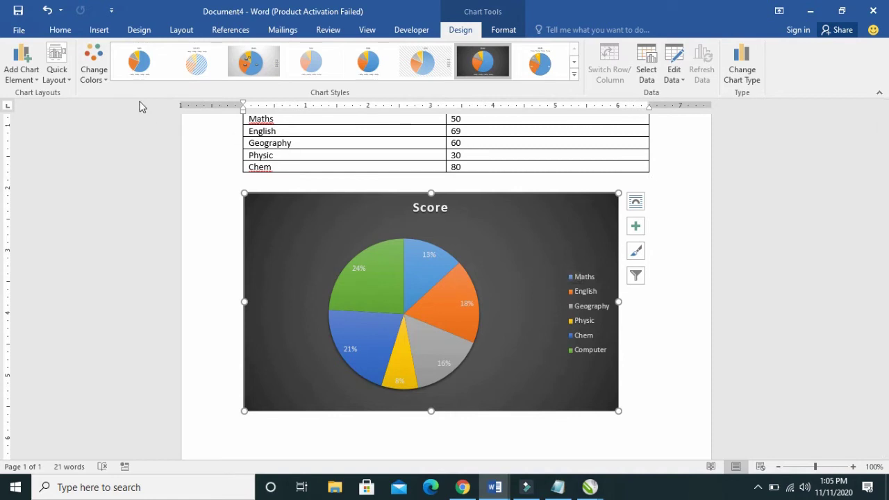
# Recolour the pie chart with the third colourful palette and apply the quick layout with subject names and values on the slices, without title or legend
pyautogui.click(94, 69)
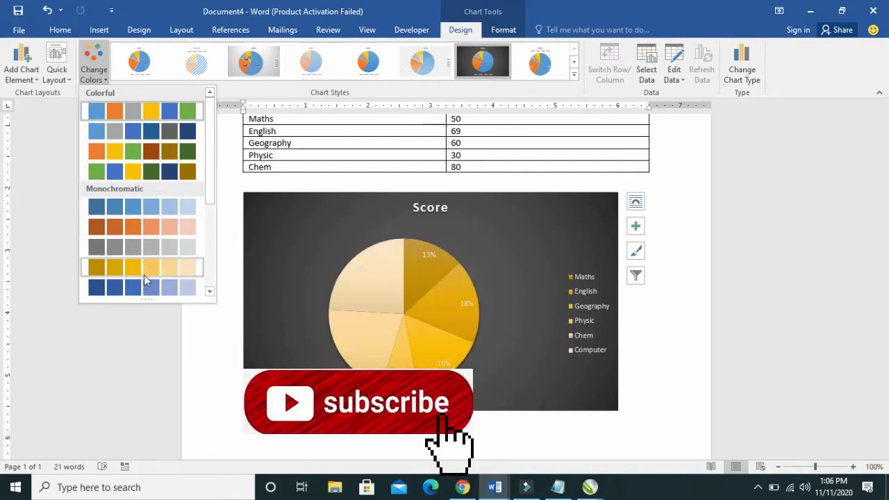
pyautogui.click(145, 152)
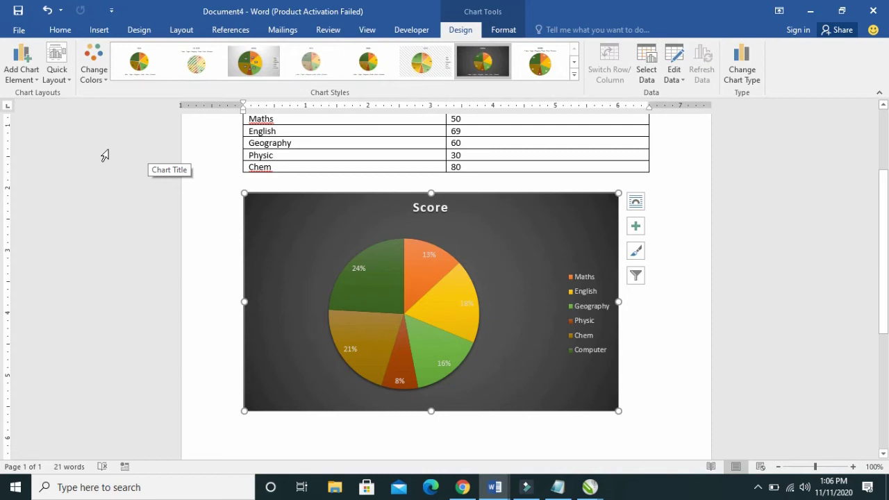
pyautogui.moveTo(382, 264)
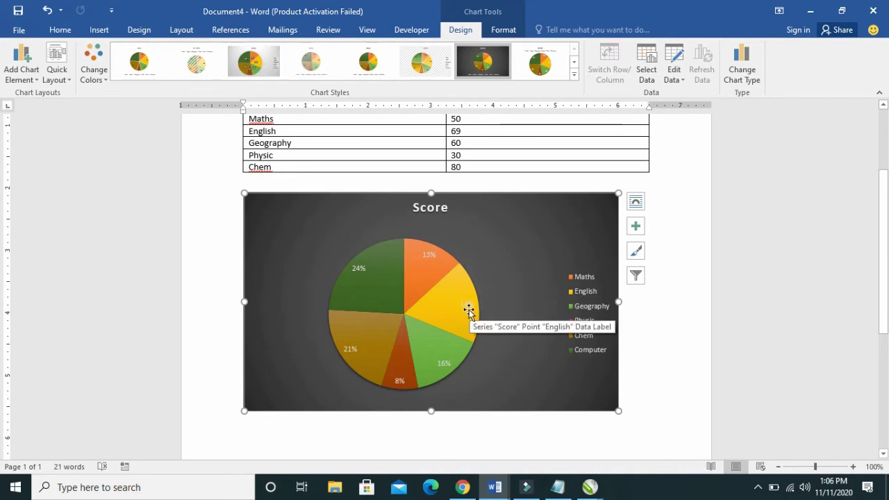
pyautogui.moveTo(479, 319)
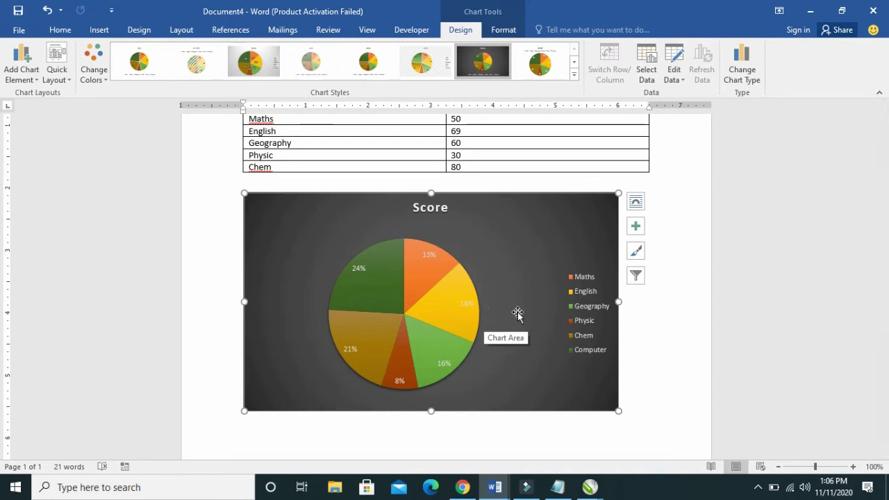
pyautogui.click(57, 66)
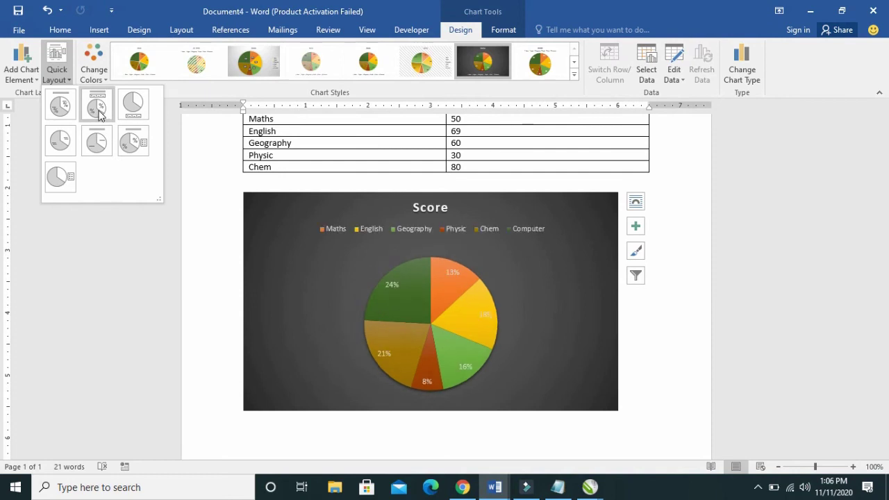
pyautogui.click(61, 138)
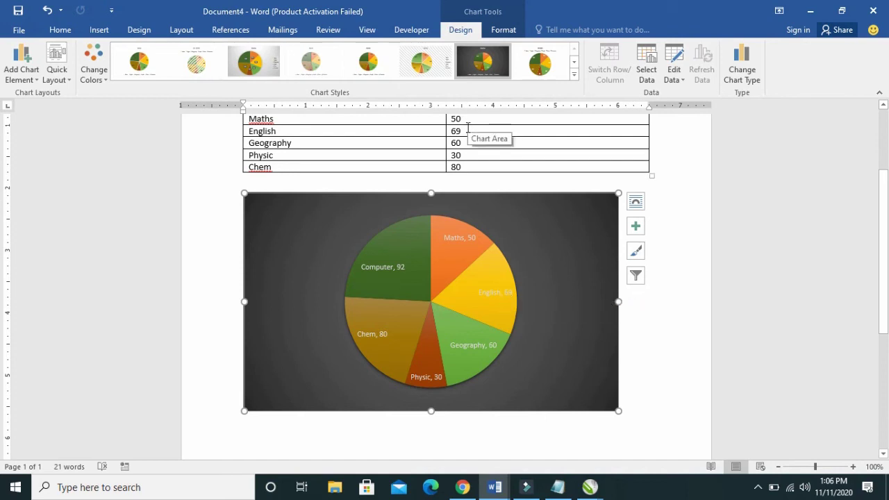
# Set the English score to 73 in the document table above the chart
pyautogui.click(467, 129)
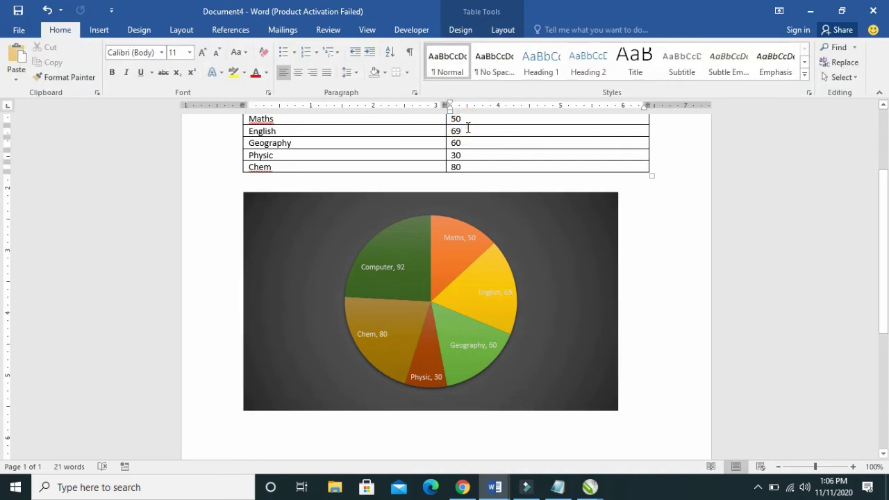
pyautogui.press('BackSpace')
pyautogui.press('BackSpace')
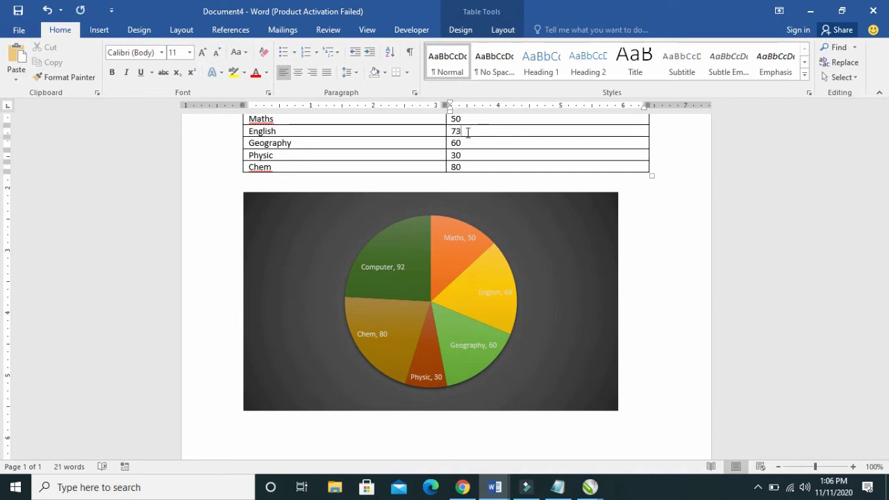
pyautogui.write('73')
# Open the pie chart's data for editing and set the English score in cell B3 to 73
pyautogui.click(423, 270)
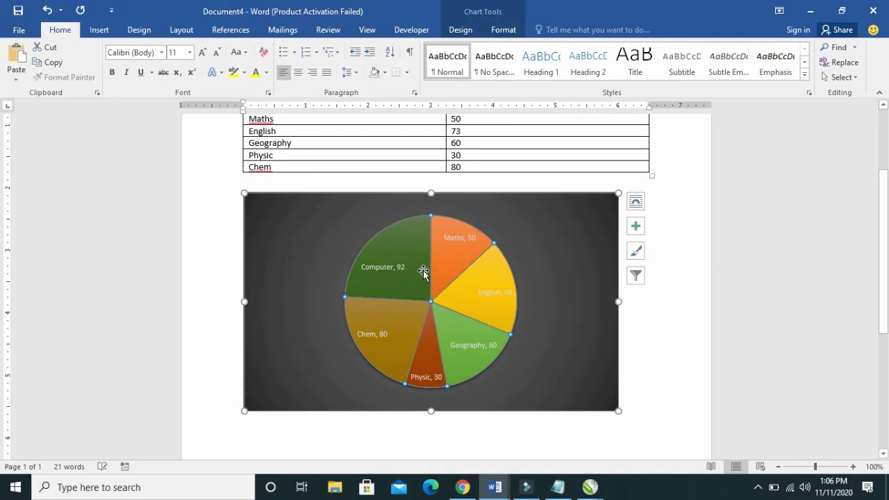
pyautogui.click(568, 285)
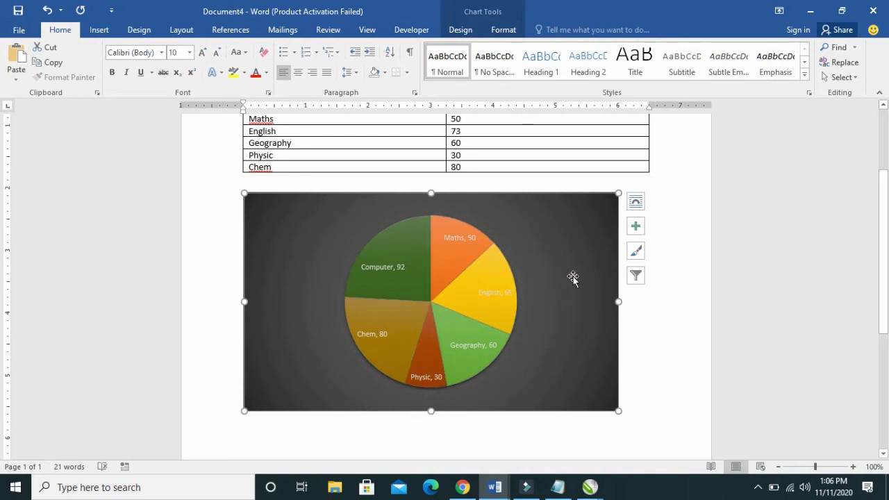
pyautogui.click(462, 29)
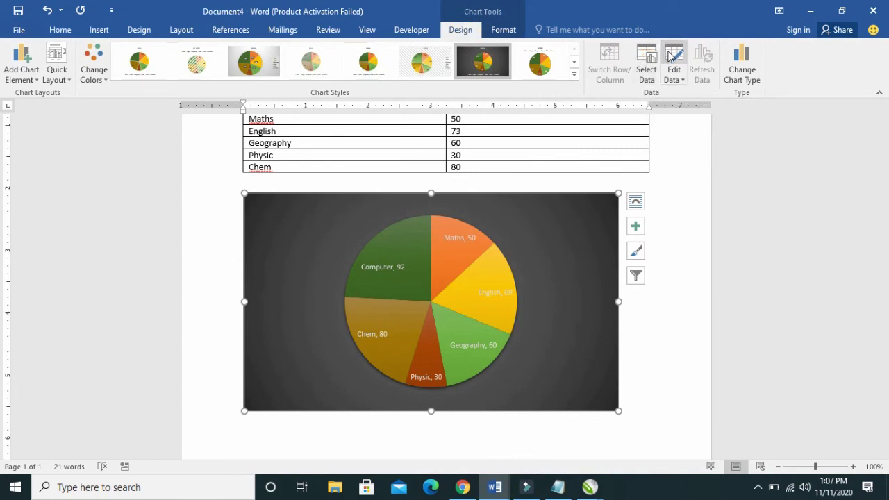
pyautogui.click(671, 53)
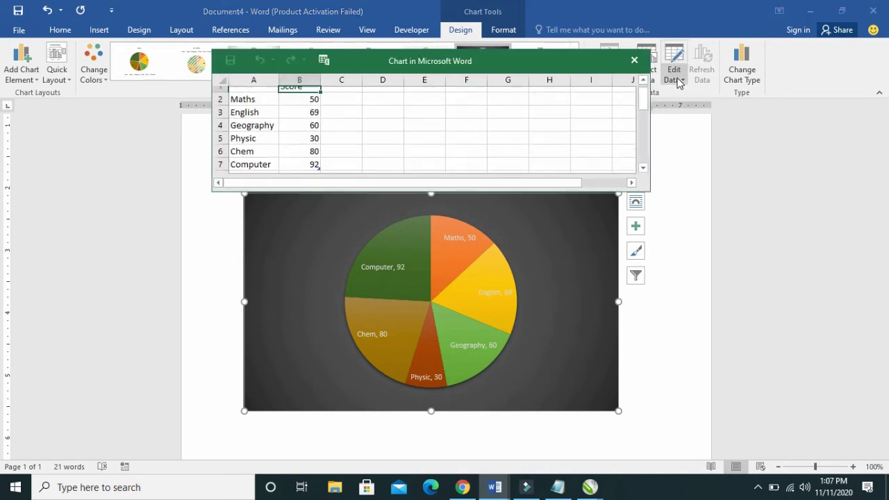
pyautogui.click(315, 119)
pyautogui.doubleClick(315, 119)
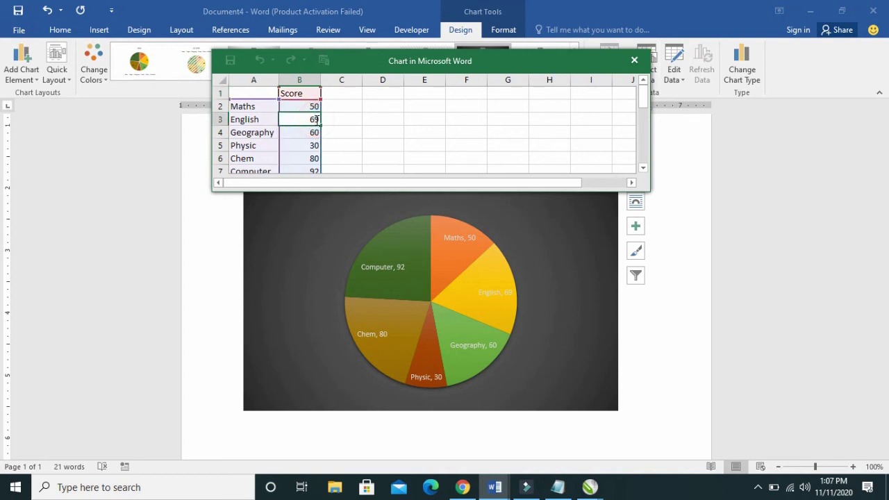
pyautogui.press('BackSpace')
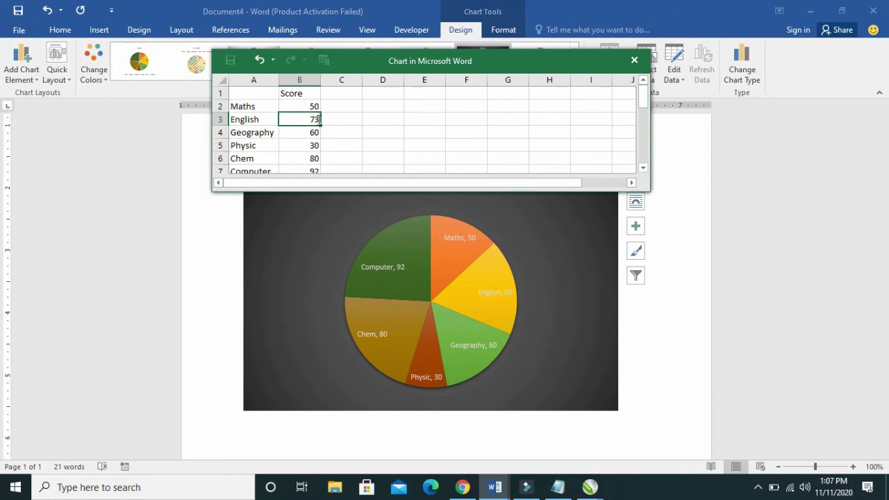
# Close the chart data sheet, dismiss the Office activation wizard and return to the Document4 window
pyautogui.click(634, 60)
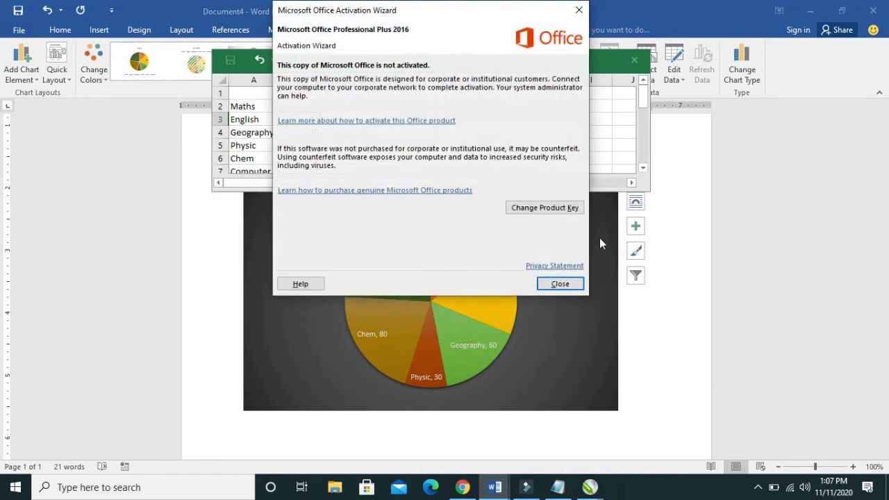
pyautogui.click(559, 283)
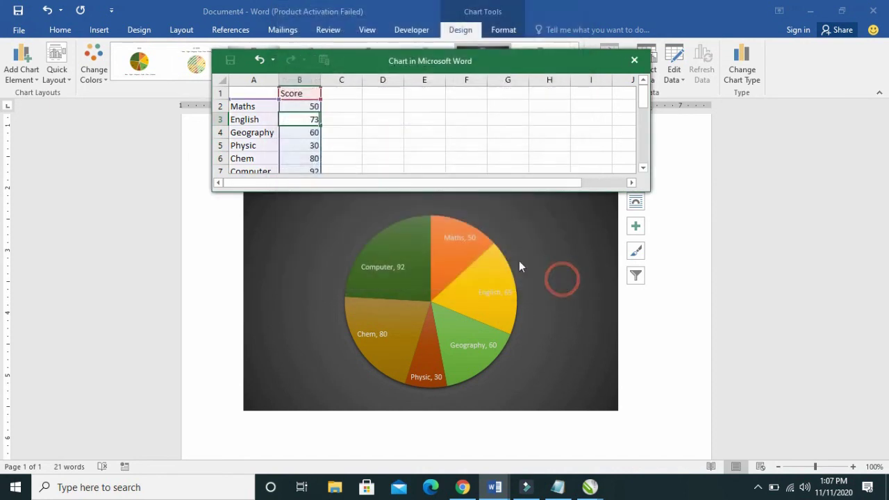
pyautogui.click(373, 149)
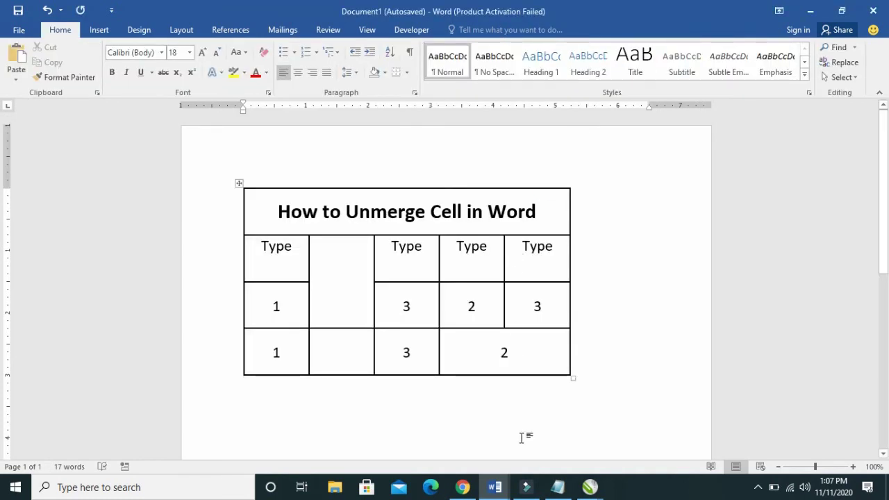
pyautogui.moveTo(494, 486)
pyautogui.click(547, 448)
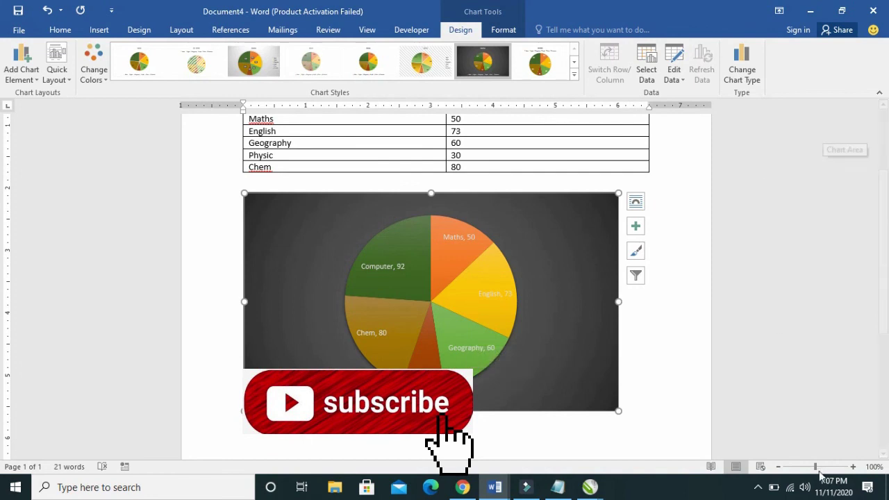
pyautogui.click(758, 487)
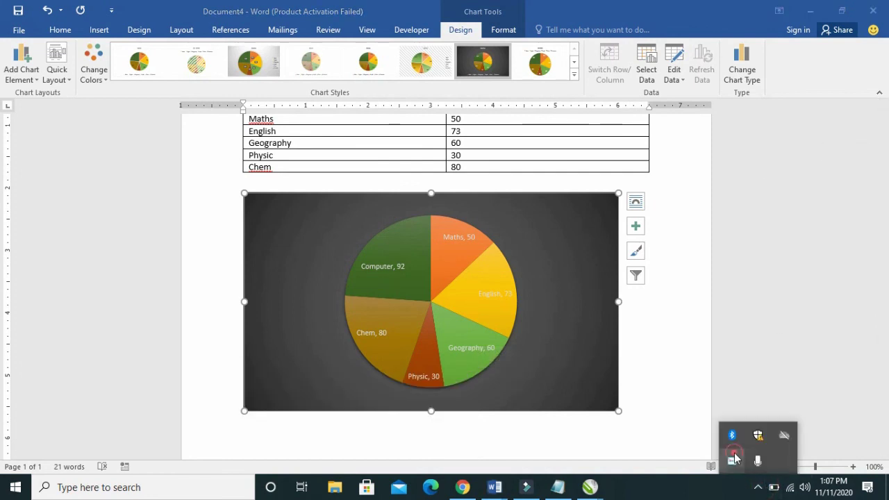
pyautogui.rightClick(733, 458)
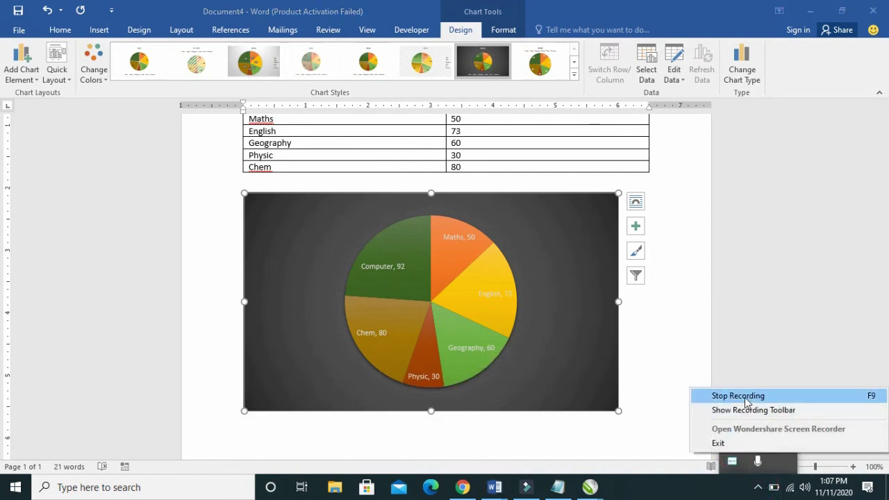